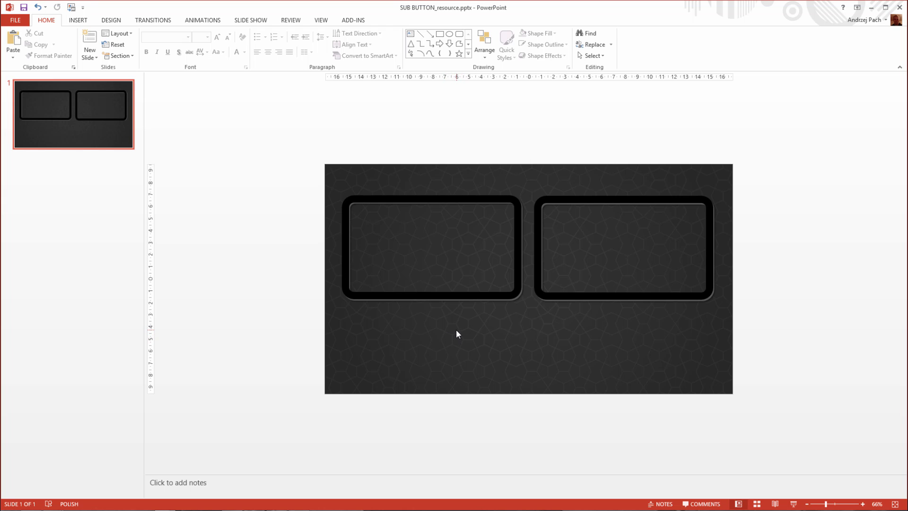
Select around the left dark frame and the area below both frames, leaving them unchanged
{"action": "left_click_drag", "start_coordinate": [453, 330], "coordinate": [612, 382]}
{"action": "left_click_drag", "start_coordinate": [405, 329], "coordinate": [580, 377]}
{"action": "left_click_drag", "start_coordinate": [337, 194], "coordinate": [526, 305]}
{"action": "left_click", "coordinate": [384, 225]}
{"action": "left_click_drag", "start_coordinate": [334, 193], "coordinate": [528, 327]}
{"action": "left_click_drag", "start_coordinate": [459, 337], "coordinate": [562, 367]}
Draw a rectangle below the two dark frames
{"action": "left_click", "coordinate": [77, 21]}
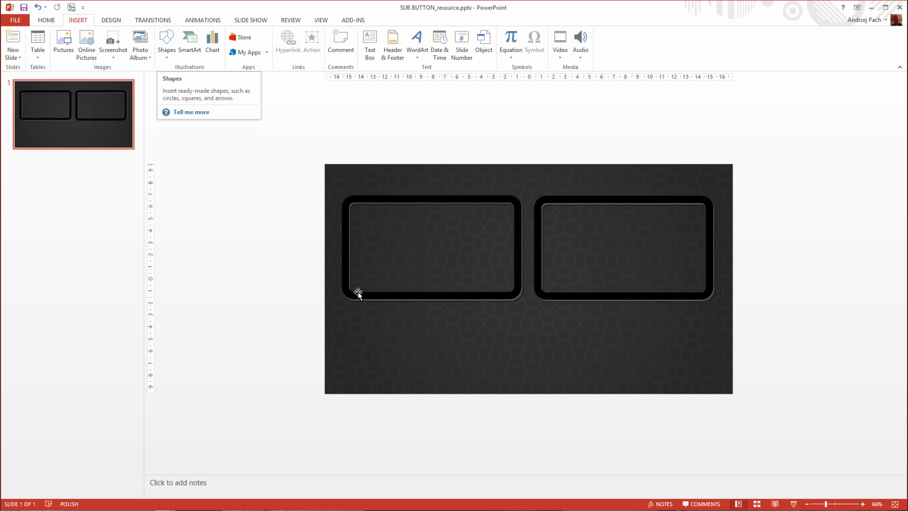
{"action": "left_click", "coordinate": [167, 42]}
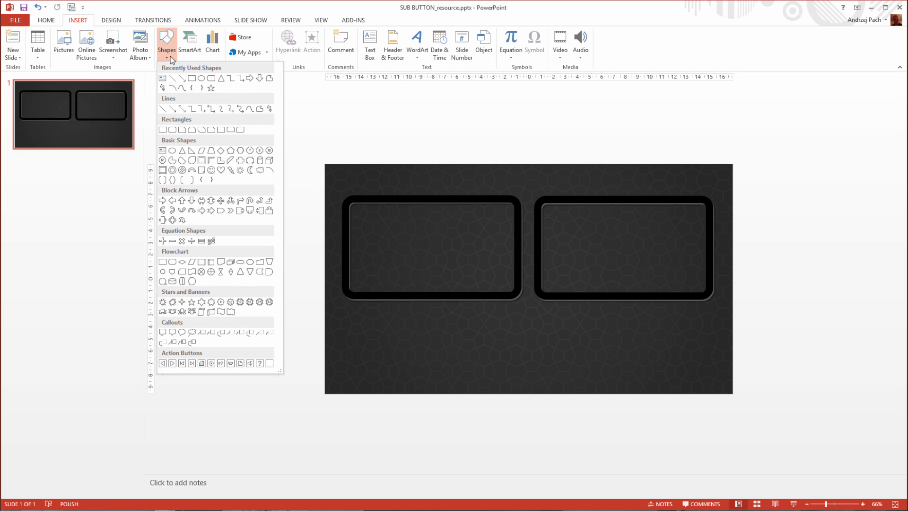
{"action": "left_click", "coordinate": [191, 78]}
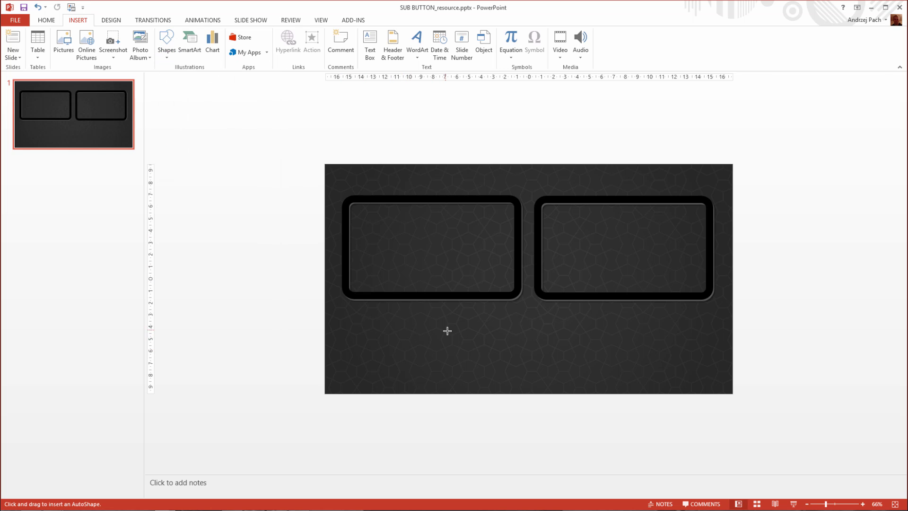
{"action": "mouse_move", "coordinate": [434, 331]}
{"action": "left_mouse_down"}
{"action": "mouse_move", "coordinate": [608, 386]}
{"action": "mouse_move", "coordinate": [560, 342]}
{"action": "left_mouse_up"}
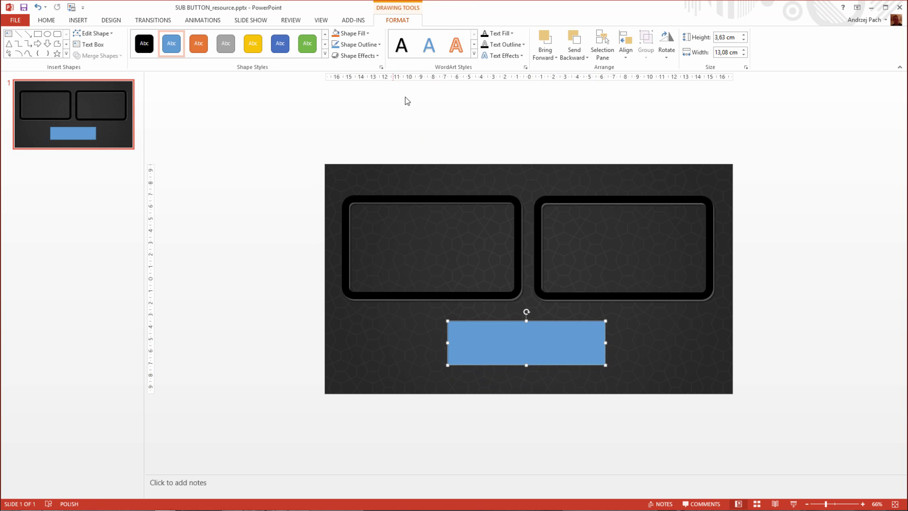
Fill the rectangle gold yellow, remove its outline, and nudge it into position
{"action": "left_click", "coordinate": [368, 34]}
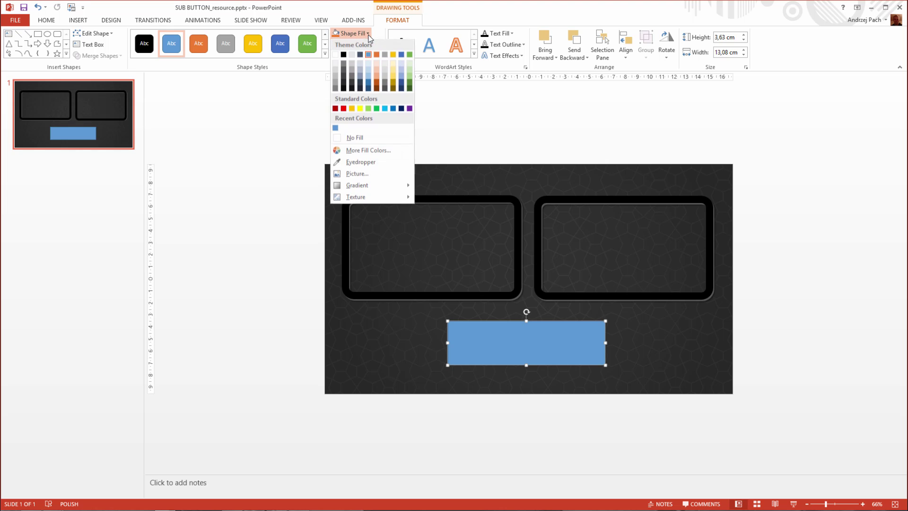
{"action": "left_click", "coordinate": [392, 75]}
{"action": "mouse_move", "coordinate": [533, 337]}
{"action": "left_mouse_down"}
{"action": "mouse_move", "coordinate": [526, 345]}
{"action": "mouse_move", "coordinate": [536, 340]}
{"action": "left_mouse_up"}
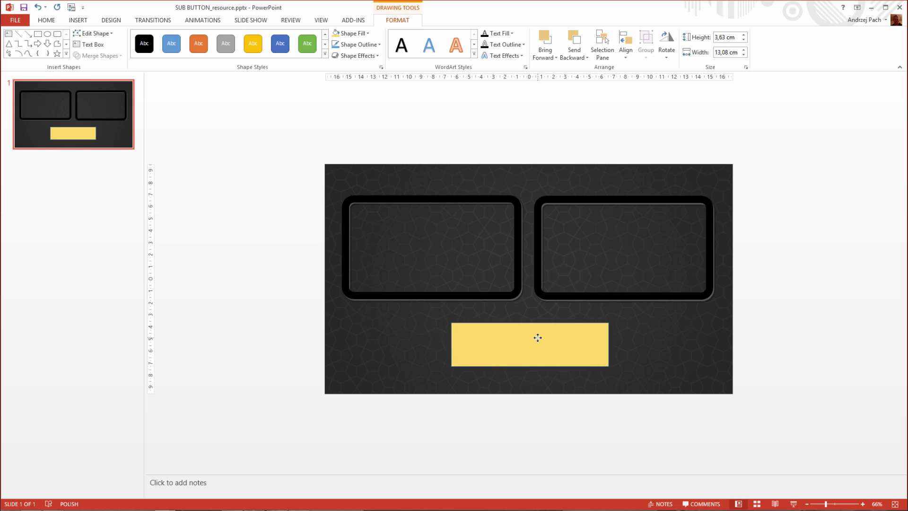
{"action": "left_click", "coordinate": [374, 46]}
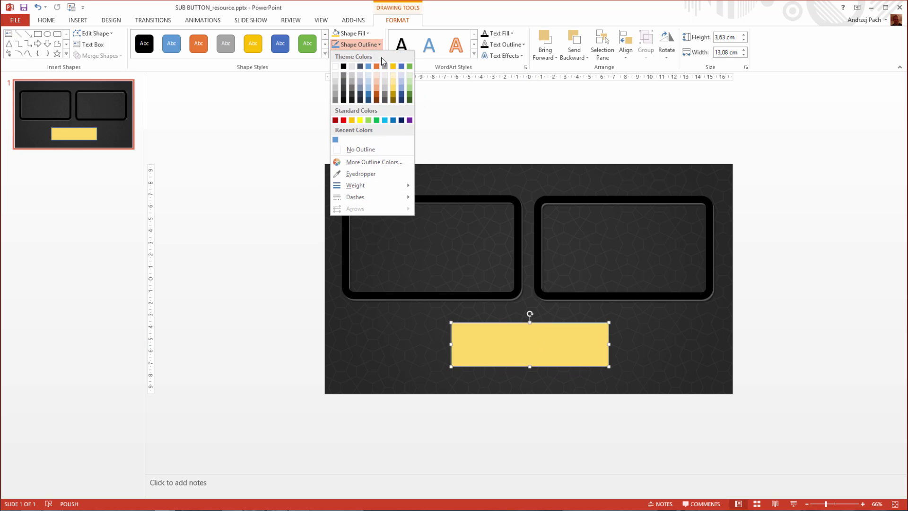
{"action": "left_click", "coordinate": [376, 148]}
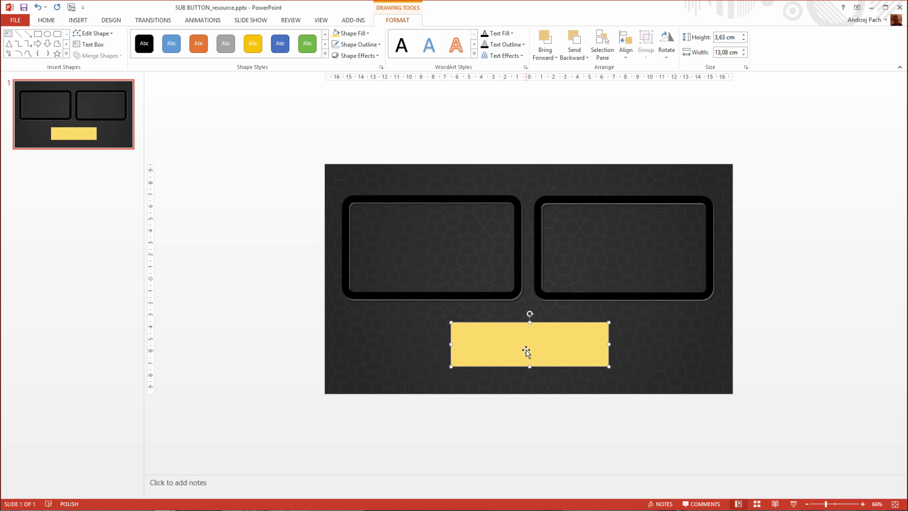
{"action": "left_click_drag", "start_coordinate": [527, 350], "coordinate": [518, 350]}
{"action": "left_click", "coordinate": [542, 396]}
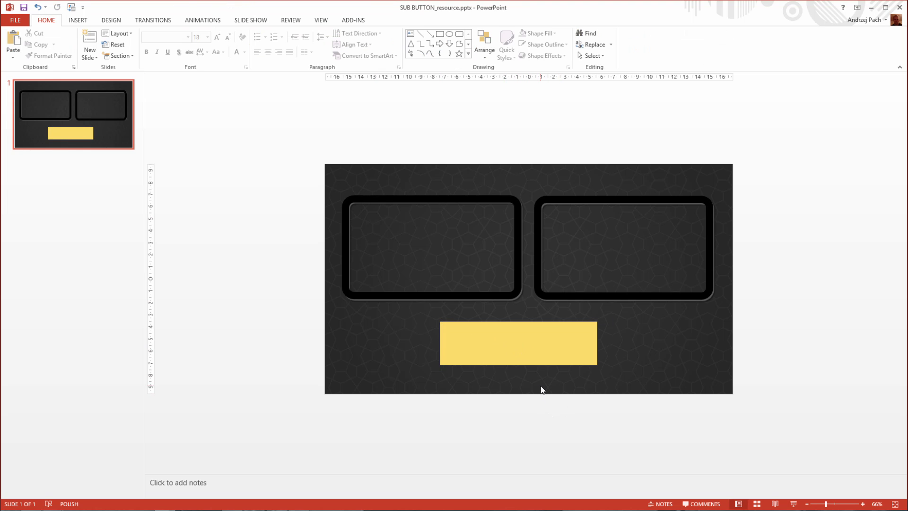
{"action": "left_click", "coordinate": [515, 359]}
{"action": "type", "text": "SUB"}
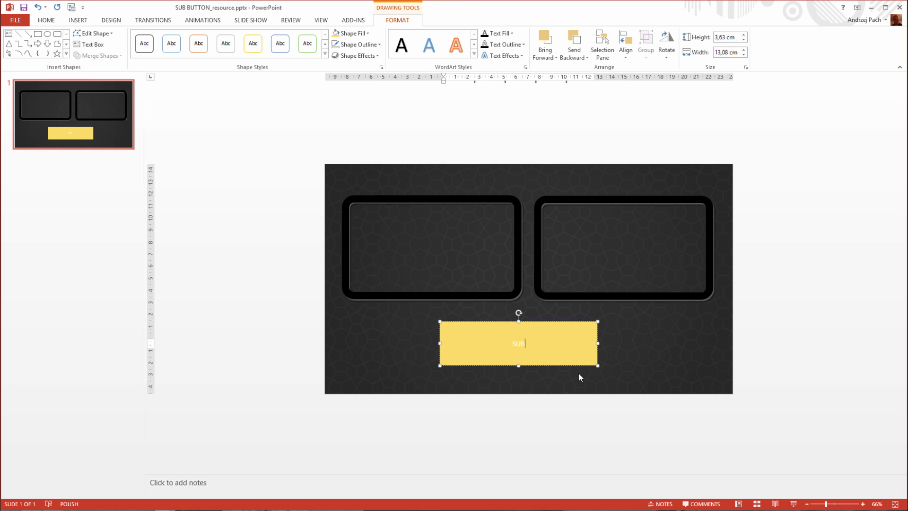
{"action": "type", "text": "SCRIBE"}
{"action": "key", "text": "ctrl+a"}
{"action": "key", "text": "Delete"}
{"action": "left_click", "coordinate": [289, 256]}
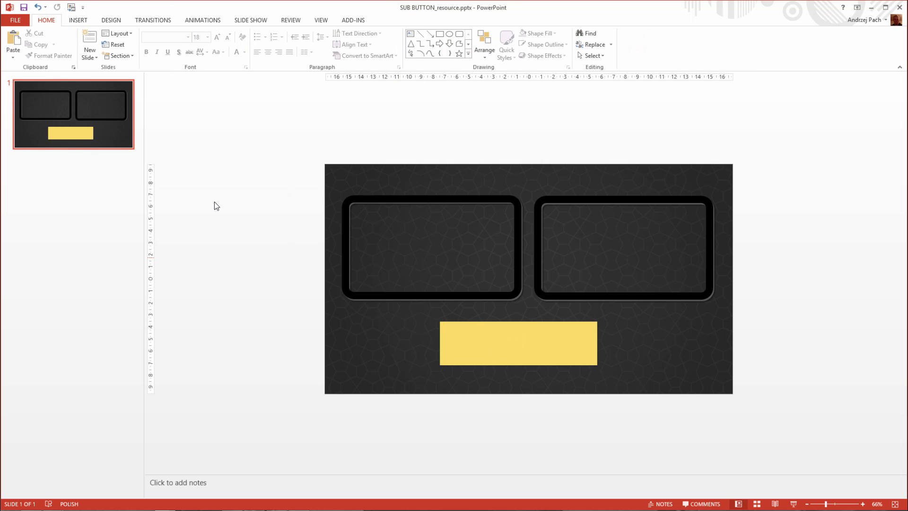
Add a text box reading SUBSCRIBE over the yellow bar and narrow it
{"action": "left_click", "coordinate": [84, 23]}
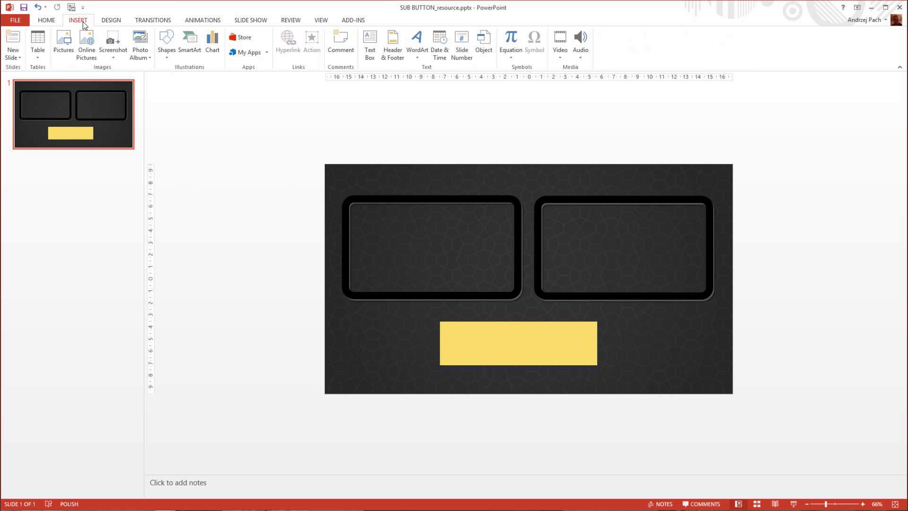
{"action": "left_click", "coordinate": [370, 47]}
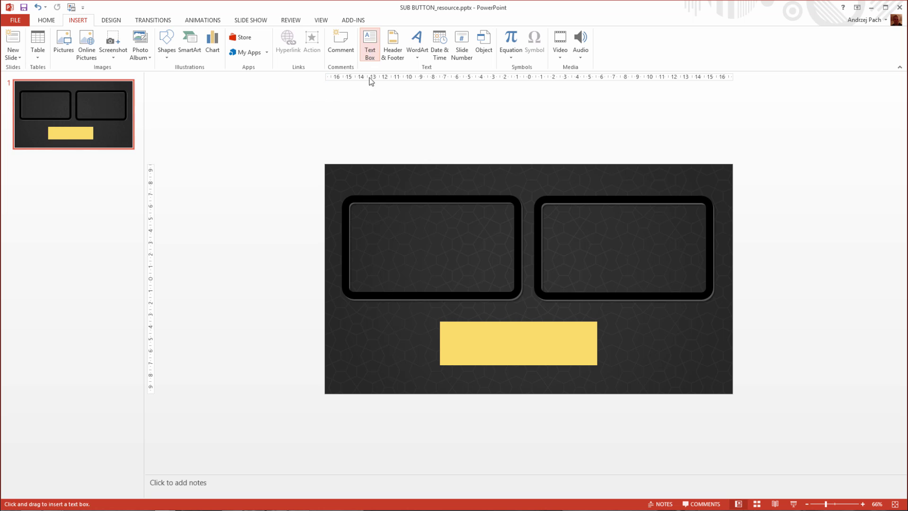
{"action": "left_click_drag", "start_coordinate": [320, 343], "coordinate": [471, 394]}
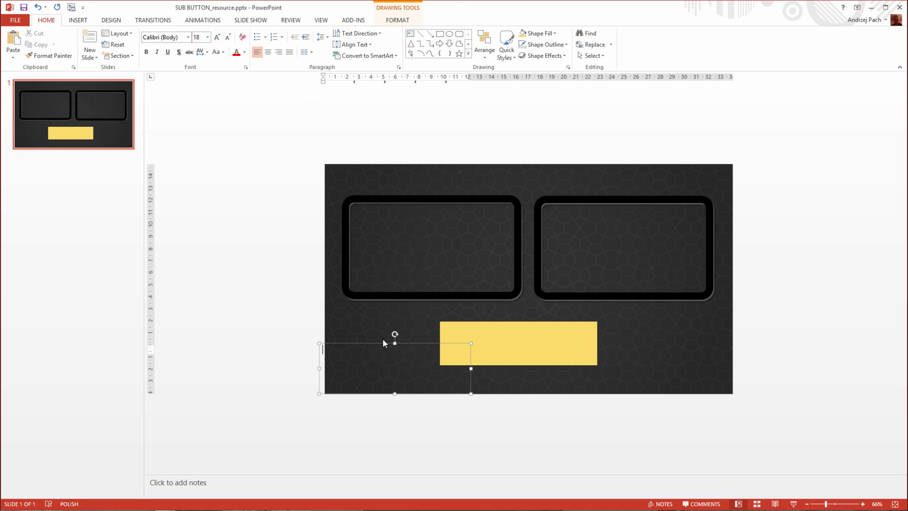
{"action": "left_click_drag", "start_coordinate": [383, 340], "coordinate": [637, 344]}
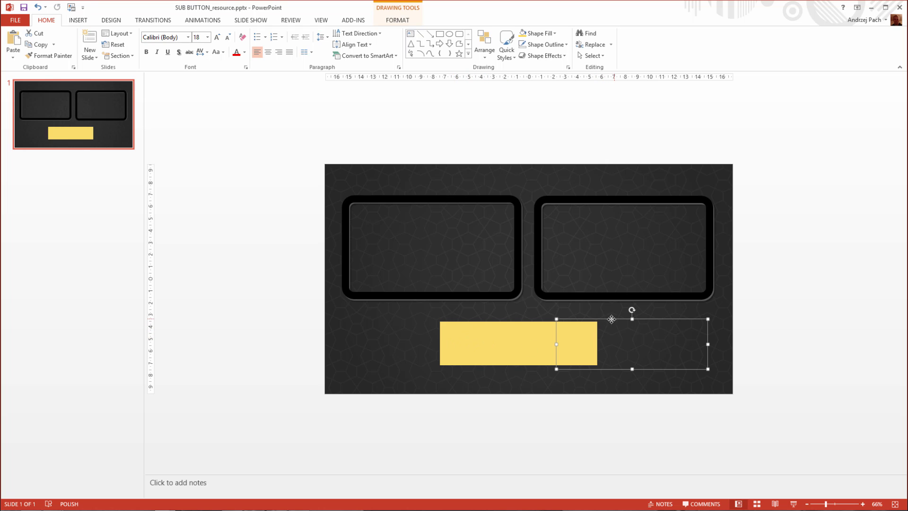
{"action": "left_click_drag", "start_coordinate": [612, 320], "coordinate": [604, 318]}
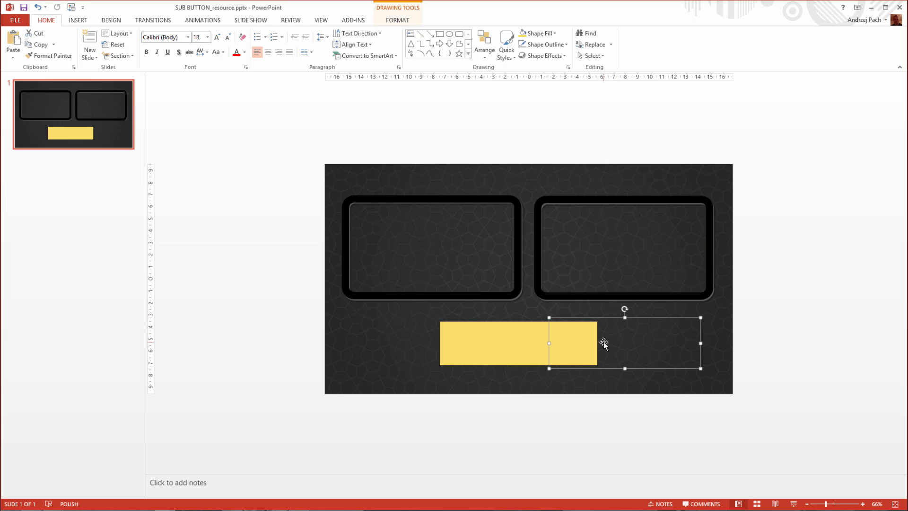
{"action": "type", "text": "SUB"}
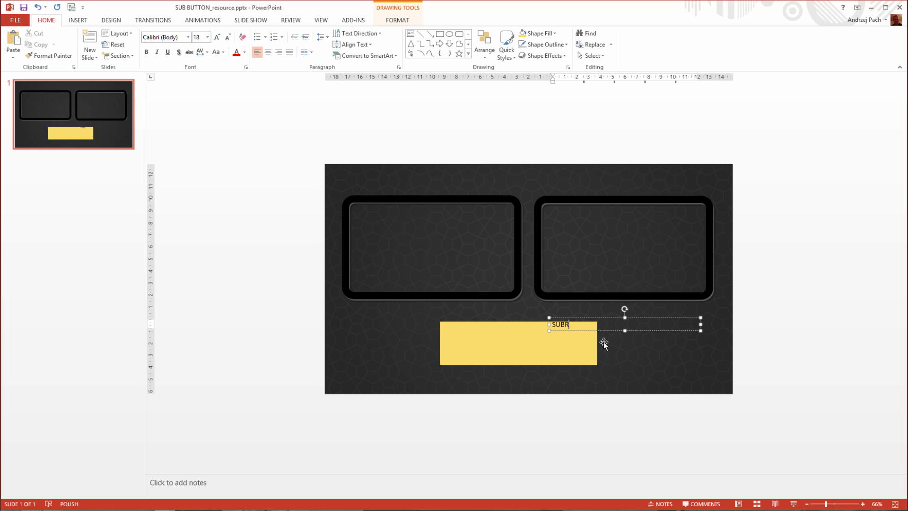
{"action": "type", "text": "SCRIBE"}
{"action": "left_click_drag", "start_coordinate": [701, 326], "coordinate": [646, 326]}
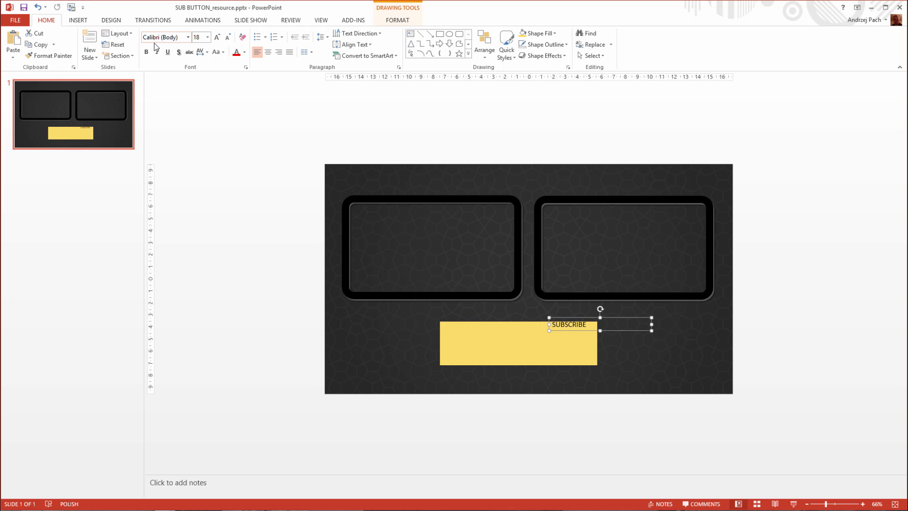
Set SUBSCRIBE to the Intro font at 44 pt, widening the box to fit one line
{"action": "left_click_drag", "start_coordinate": [591, 317], "coordinate": [560, 330]}
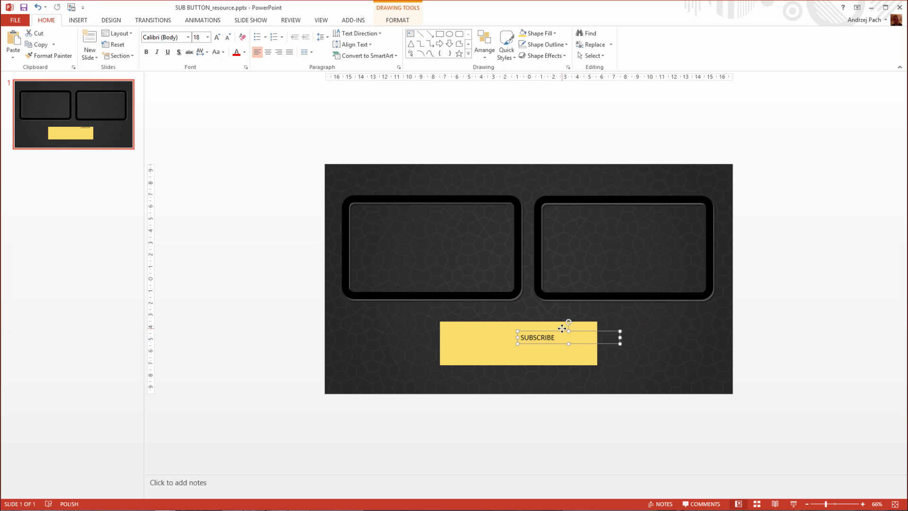
{"action": "left_click", "coordinate": [167, 37]}
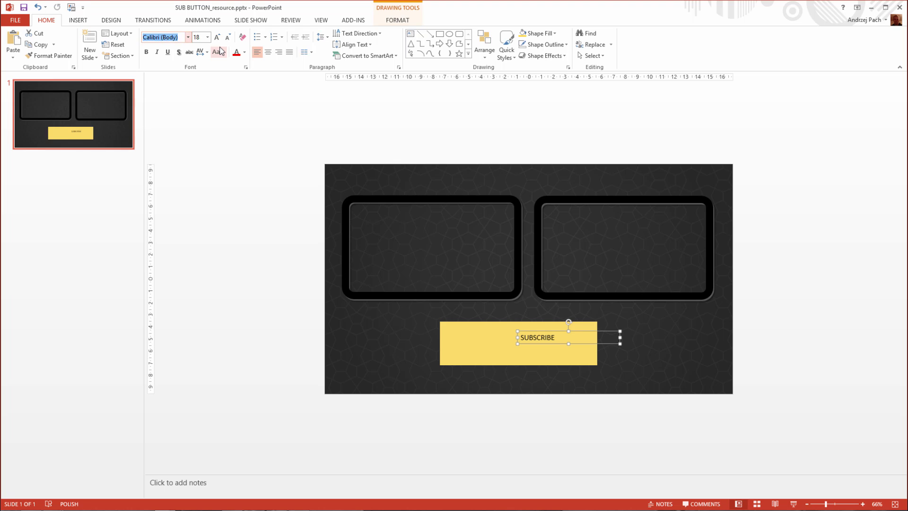
{"action": "type", "text": "Intro"}
{"action": "key", "text": "Return"}
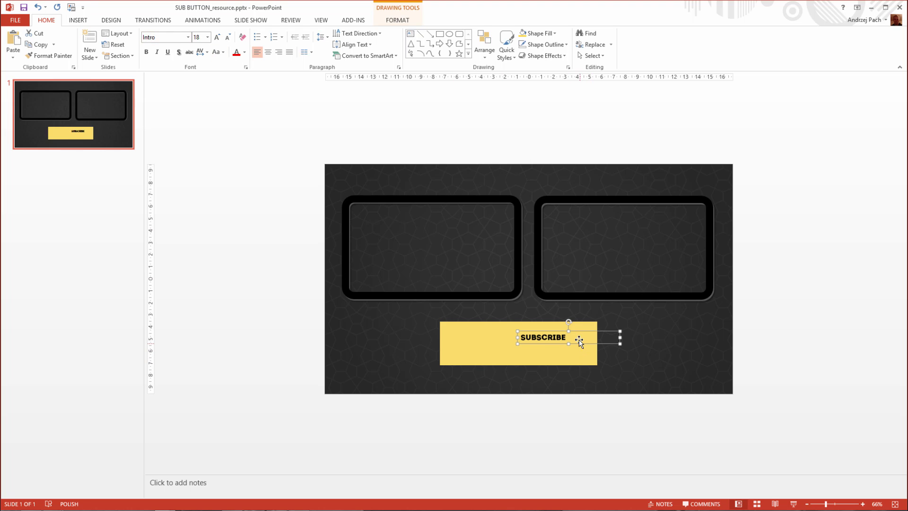
{"action": "left_click_drag", "start_coordinate": [599, 330], "coordinate": [576, 336]}
{"action": "left_click", "coordinate": [217, 37]}
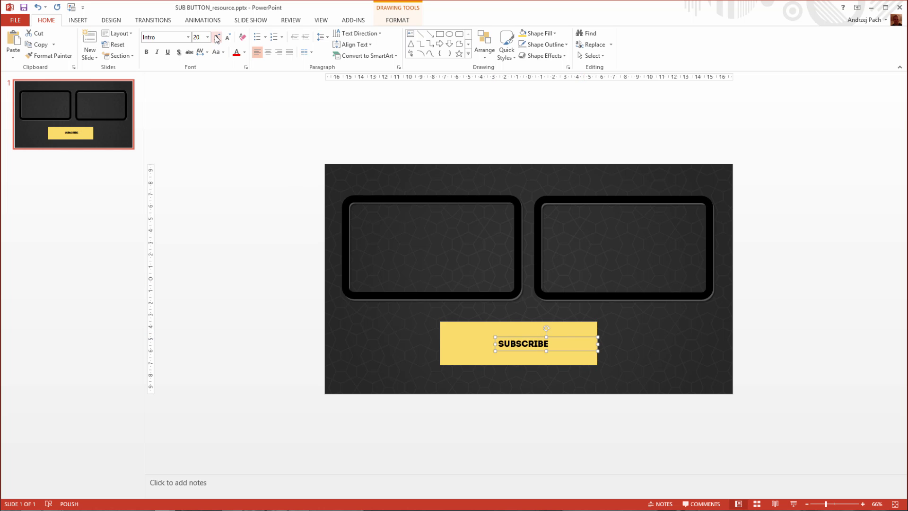
{"action": "left_click", "coordinate": [217, 38]}
{"action": "left_click", "coordinate": [217, 38]}
{"action": "left_click", "coordinate": [217, 38]}
{"action": "left_click", "coordinate": [217, 38]}
{"action": "left_click", "coordinate": [217, 38]}
{"action": "left_click", "coordinate": [217, 38]}
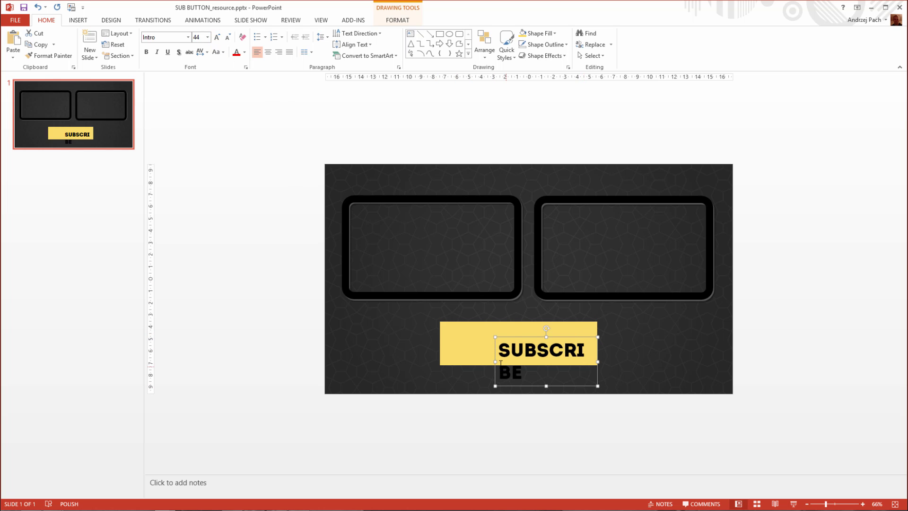
{"action": "left_click_drag", "start_coordinate": [496, 358], "coordinate": [500, 328]}
Make the SUBSCRIBE text white and centre it on the yellow rectangle
{"action": "scroll", "coordinate": [600, 336], "scroll_direction": "up", "scroll_amount": 6}
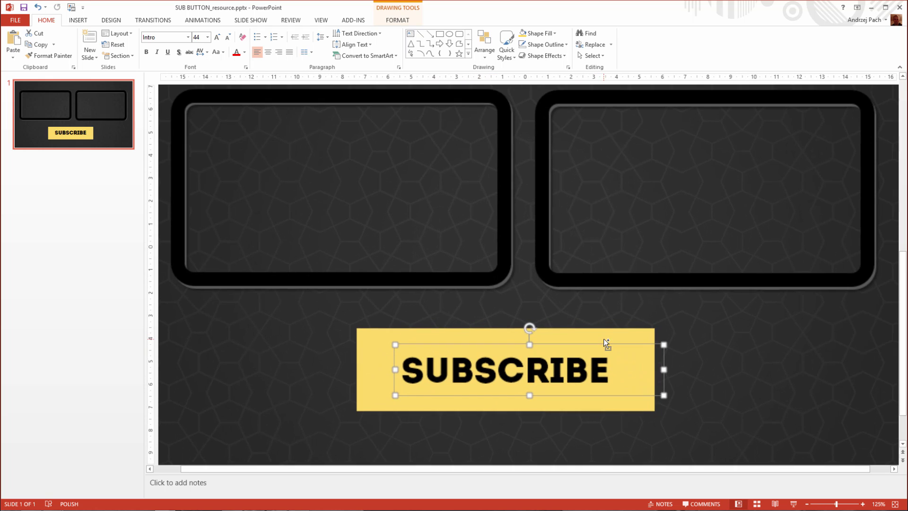
{"action": "left_click", "coordinate": [245, 53]}
{"action": "left_click", "coordinate": [236, 75]}
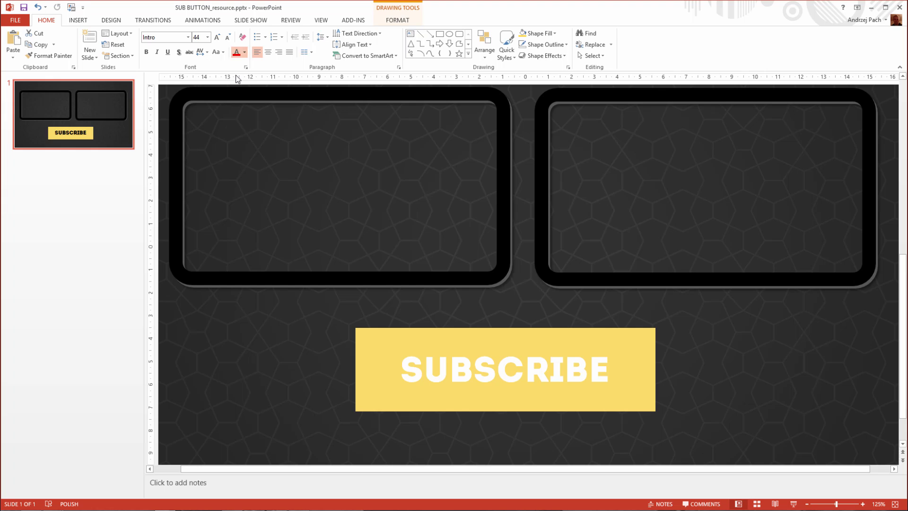
{"action": "mouse_move", "coordinate": [483, 345]}
{"action": "left_mouse_down"}
{"action": "mouse_move", "coordinate": [487, 352]}
{"action": "mouse_move", "coordinate": [487, 344]}
{"action": "left_mouse_up"}
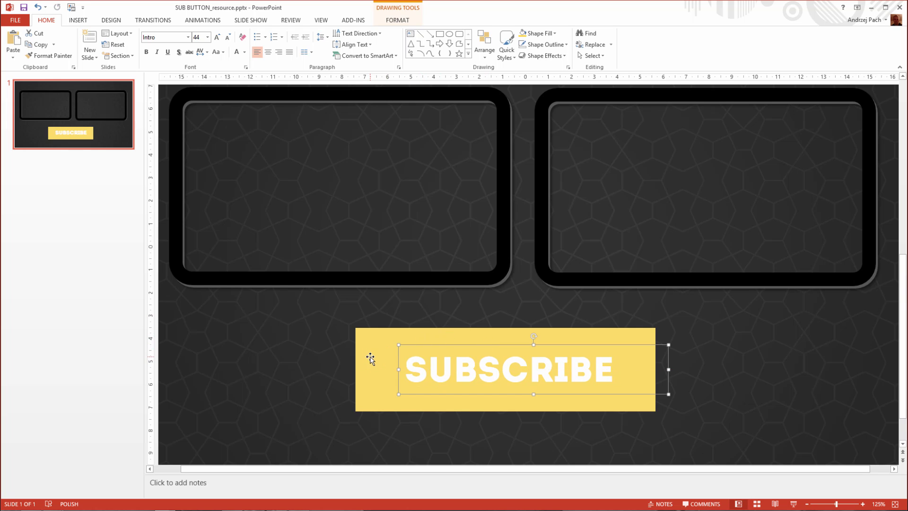
Group the yellow rectangle and the SUBSCRIBE text into one object
{"action": "left_click_drag", "start_coordinate": [307, 301], "coordinate": [741, 448]}
{"action": "right_click", "coordinate": [580, 333]}
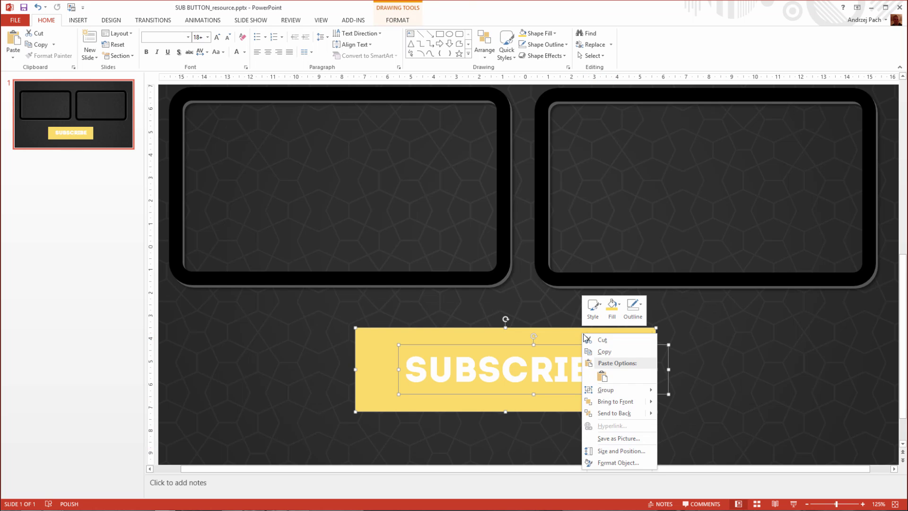
{"action": "left_click", "coordinate": [676, 391]}
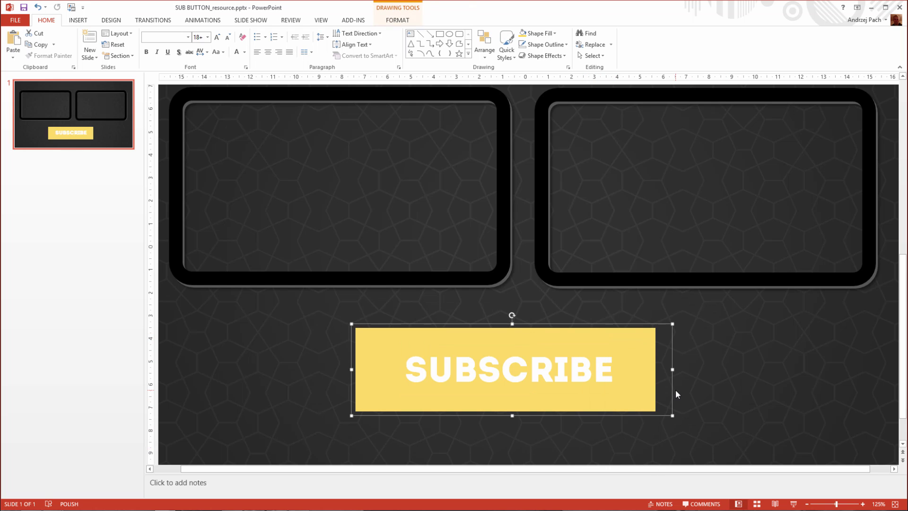
Narrow the SUBSCRIBE box, centre-align its text, and position it at the button's centre
{"action": "left_click", "coordinate": [570, 369]}
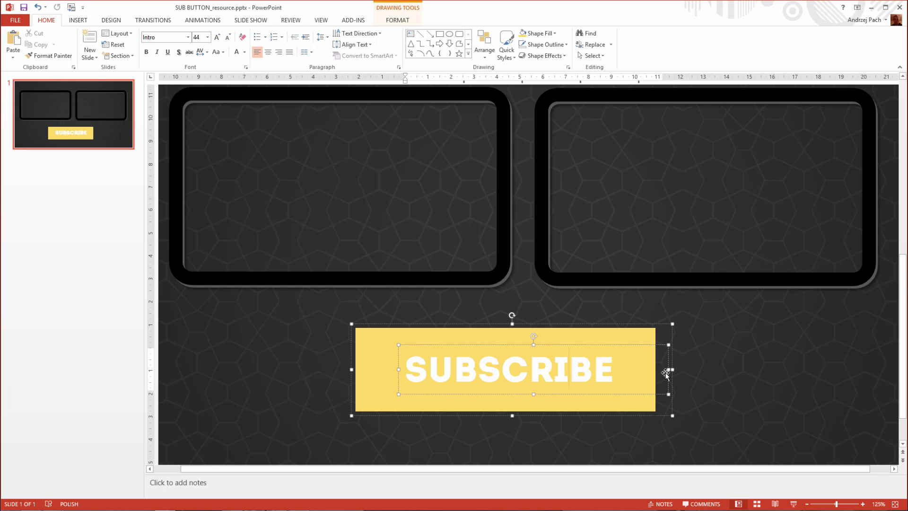
{"action": "left_click_drag", "start_coordinate": [668, 370], "coordinate": [642, 369]}
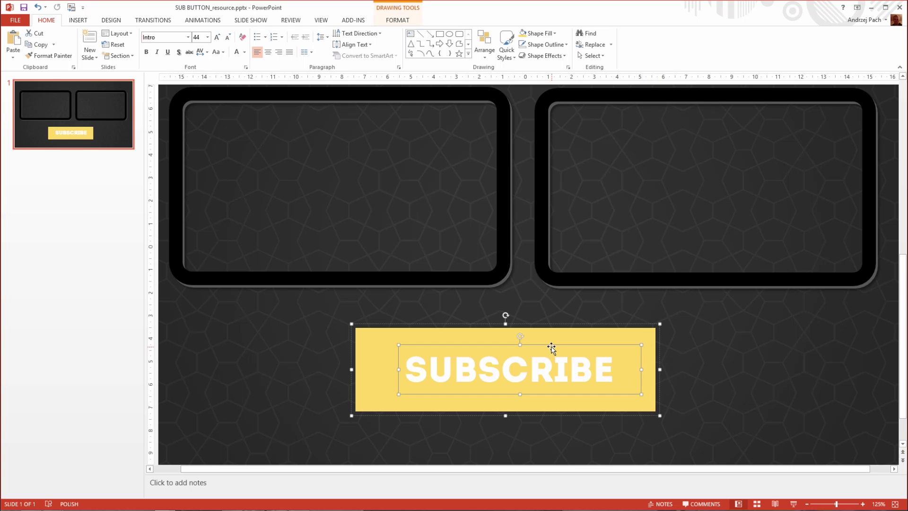
{"action": "left_click", "coordinate": [268, 53]}
{"action": "mouse_move", "coordinate": [480, 344]}
{"action": "left_mouse_down"}
{"action": "mouse_move", "coordinate": [461, 343]}
{"action": "mouse_move", "coordinate": [470, 342]}
{"action": "left_mouse_up"}
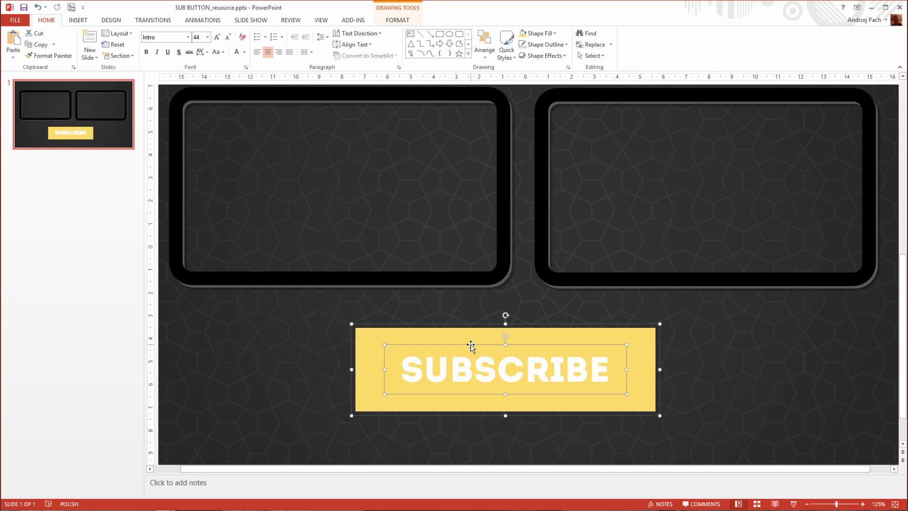
{"action": "mouse_move", "coordinate": [470, 346]}
{"action": "left_mouse_down"}
{"action": "mouse_move", "coordinate": [434, 332]}
{"action": "mouse_move", "coordinate": [471, 343]}
{"action": "left_mouse_up"}
{"action": "left_click", "coordinate": [713, 382]}
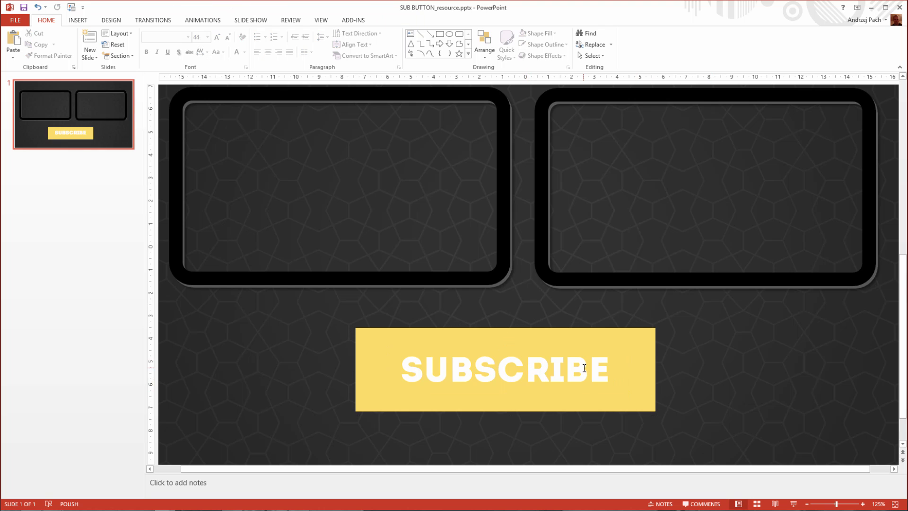
{"action": "left_click", "coordinate": [583, 367]}
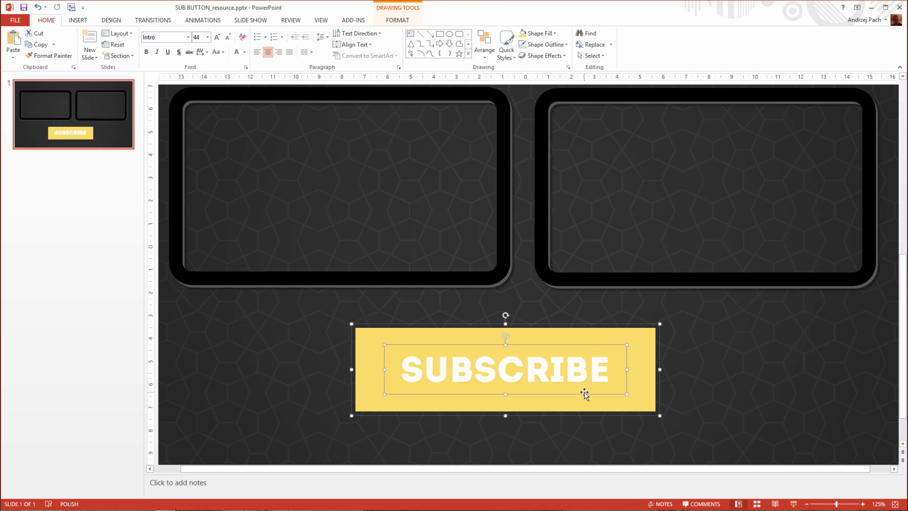
Start a picture text fill for SUBSCRIBE, working offline to browse pictures on this computer
{"action": "scroll", "coordinate": [431, 290], "scroll_direction": "down", "scroll_amount": 3, "text": "ctrl"}
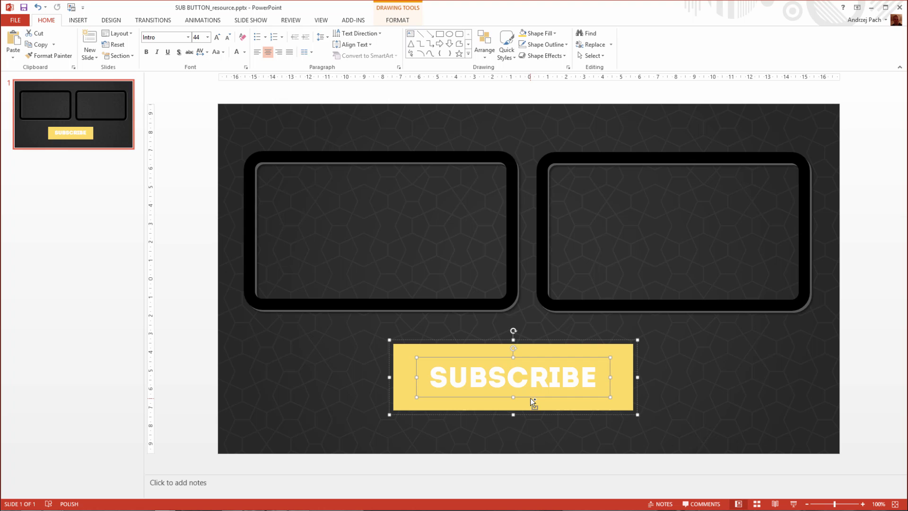
{"action": "scroll", "coordinate": [573, 442], "scroll_direction": "up", "scroll_amount": 3, "text": "ctrl"}
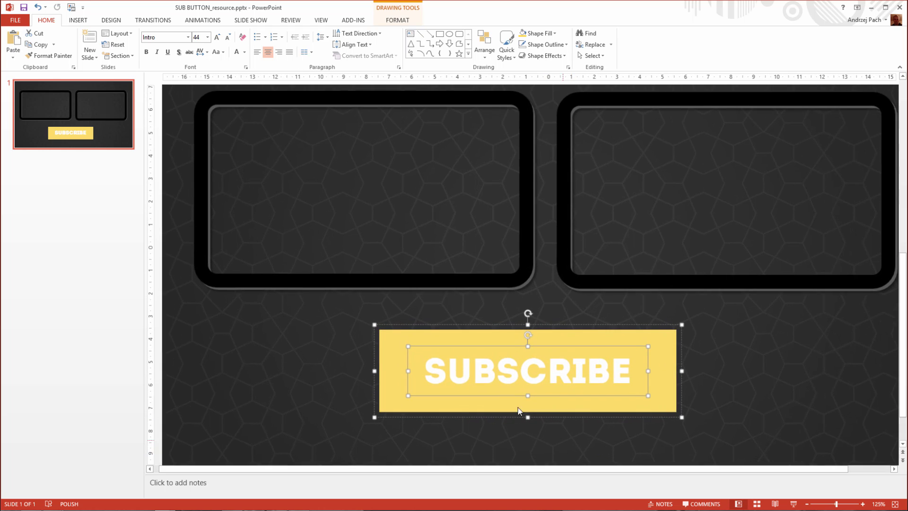
{"action": "left_click", "coordinate": [395, 13]}
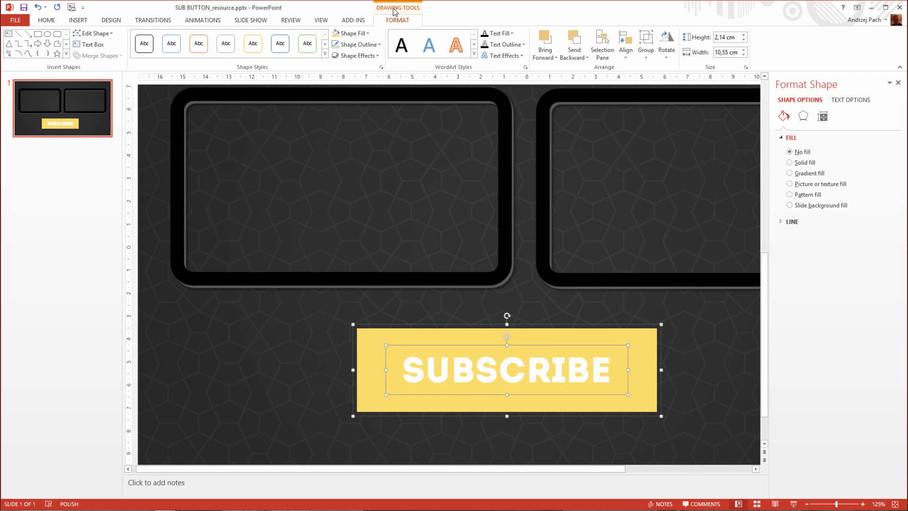
{"action": "left_click", "coordinate": [512, 35]}
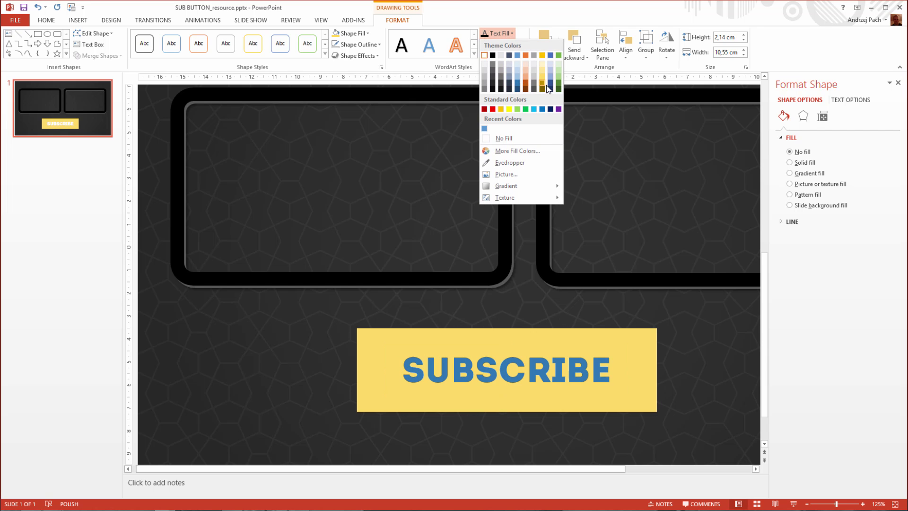
{"action": "left_click", "coordinate": [506, 174]}
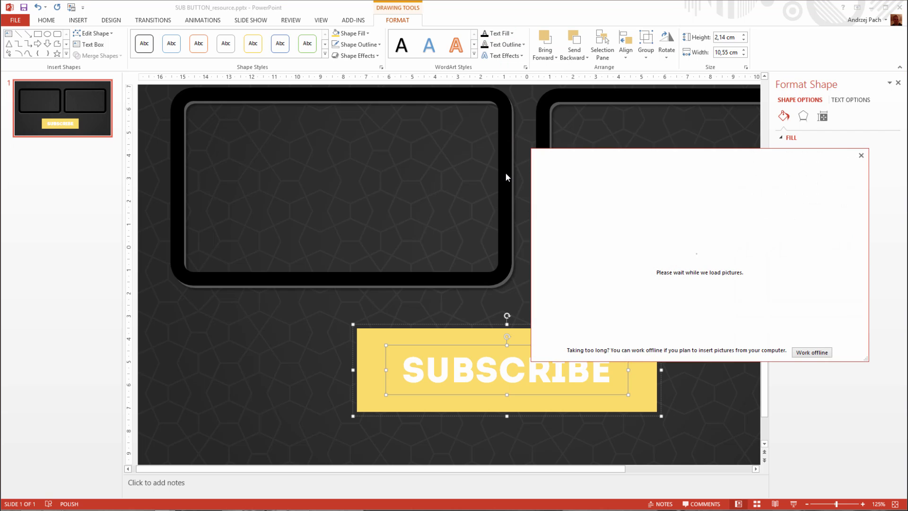
{"action": "left_click", "coordinate": [811, 352]}
{"action": "left_click", "coordinate": [587, 212]}
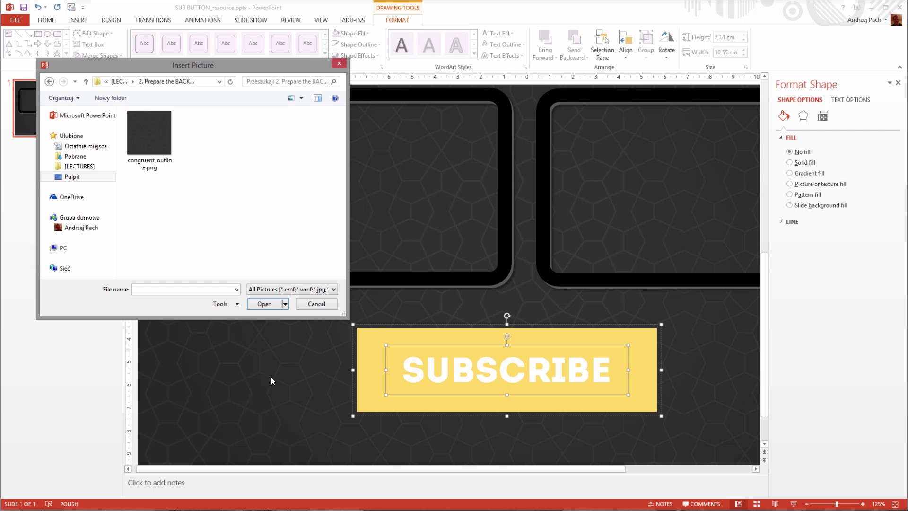
{"action": "double_click", "coordinate": [147, 157]}
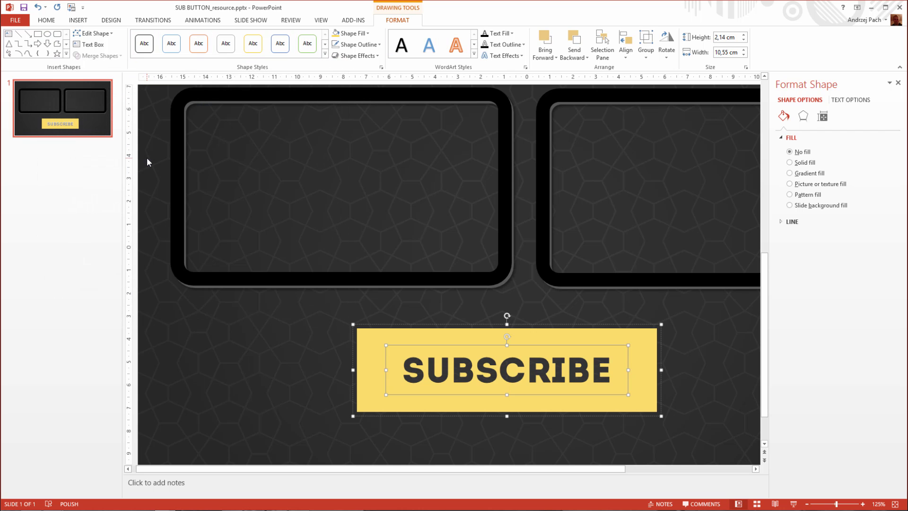
{"action": "left_click", "coordinate": [502, 429]}
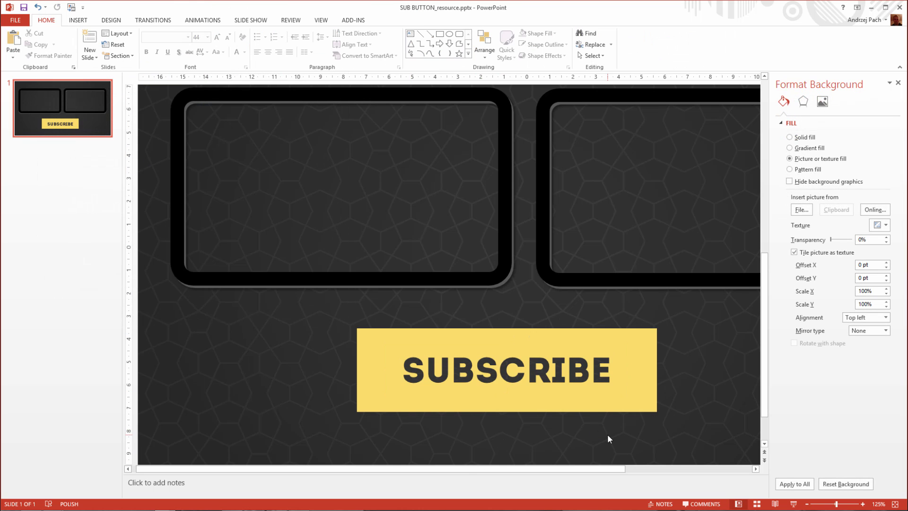
{"action": "scroll", "coordinate": [599, 428], "scroll_direction": "up", "scroll_amount": 5}
{"action": "scroll", "coordinate": [568, 378], "scroll_direction": "down", "scroll_amount": 3}
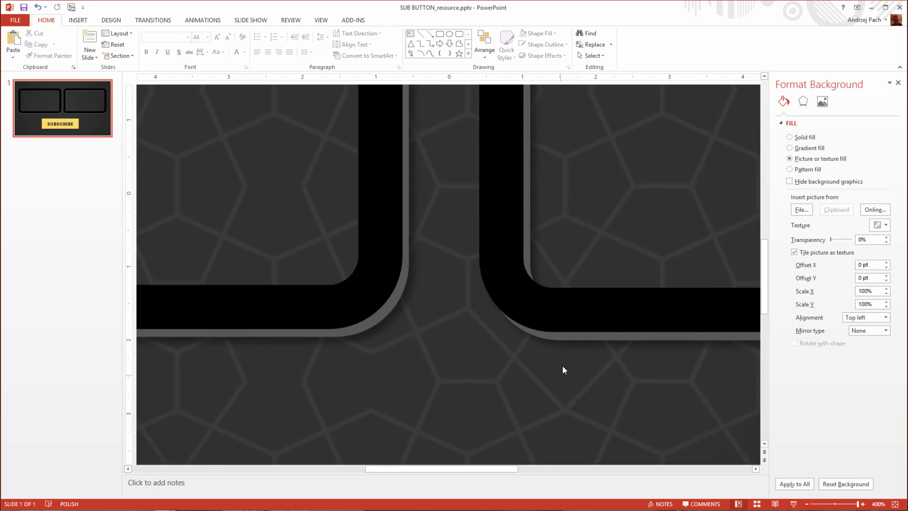
{"action": "scroll", "coordinate": [562, 365], "scroll_direction": "down", "scroll_amount": 3}
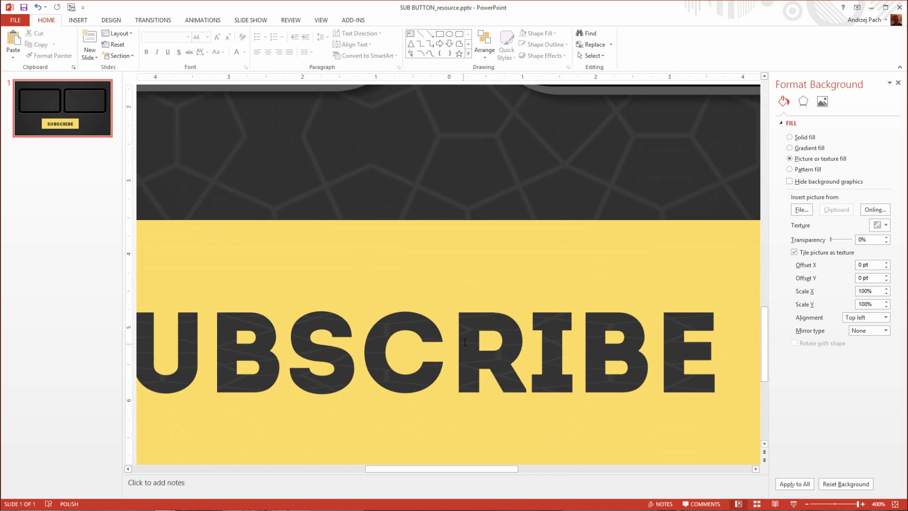
{"action": "left_click", "coordinate": [400, 351]}
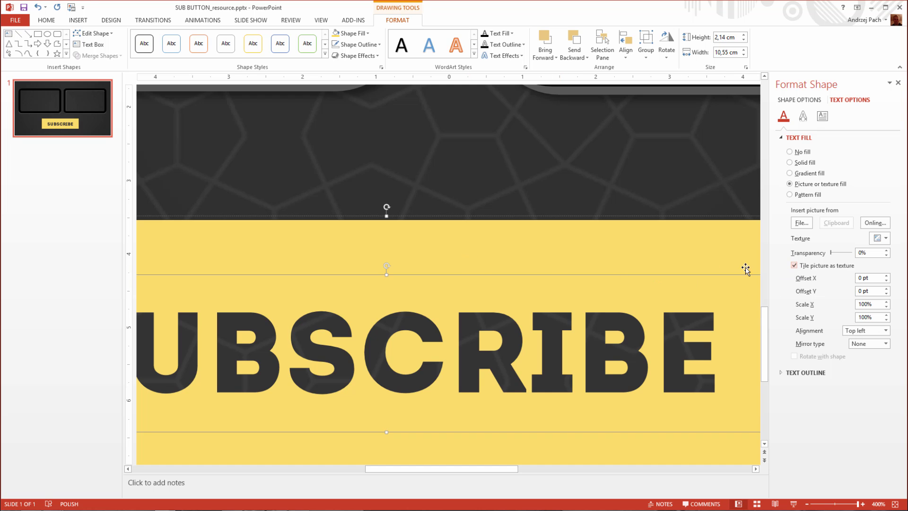
{"action": "scroll", "coordinate": [504, 245], "scroll_direction": "down", "scroll_amount": 10}
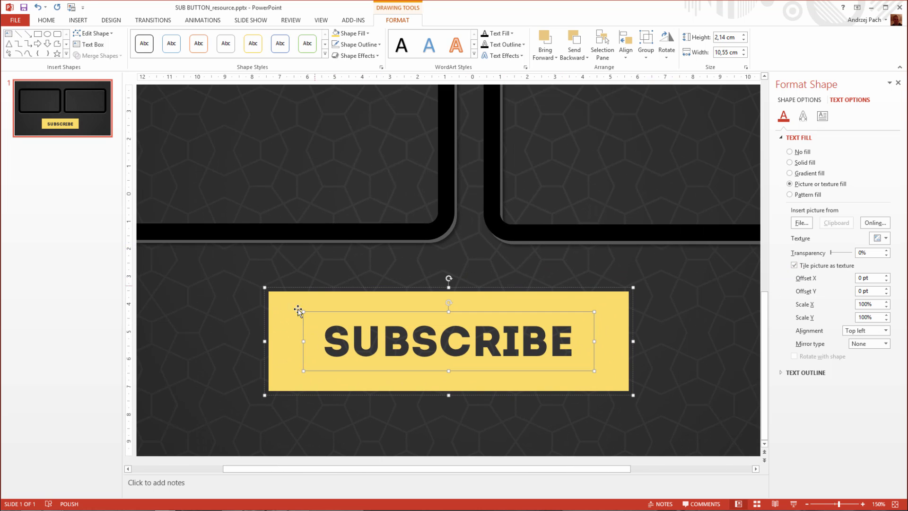
{"action": "scroll", "coordinate": [365, 271], "scroll_direction": "up", "scroll_amount": 8}
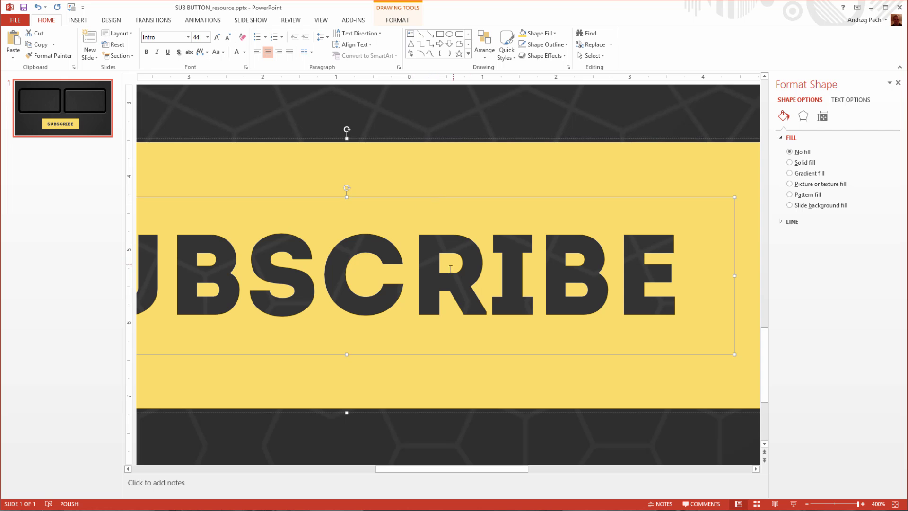
{"action": "left_click", "coordinate": [444, 162]}
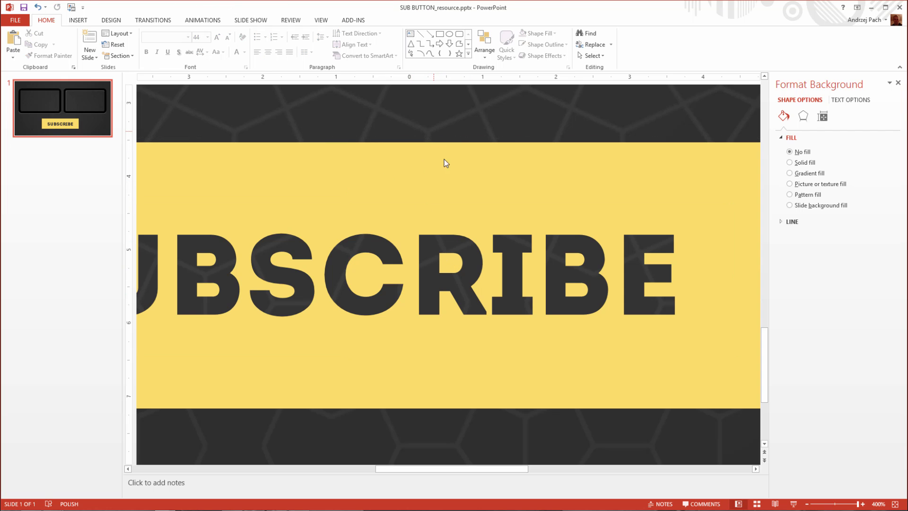
{"action": "scroll", "coordinate": [450, 213], "scroll_direction": "down", "scroll_amount": 2}
{"action": "scroll", "coordinate": [452, 223], "scroll_direction": "down", "scroll_amount": 8}
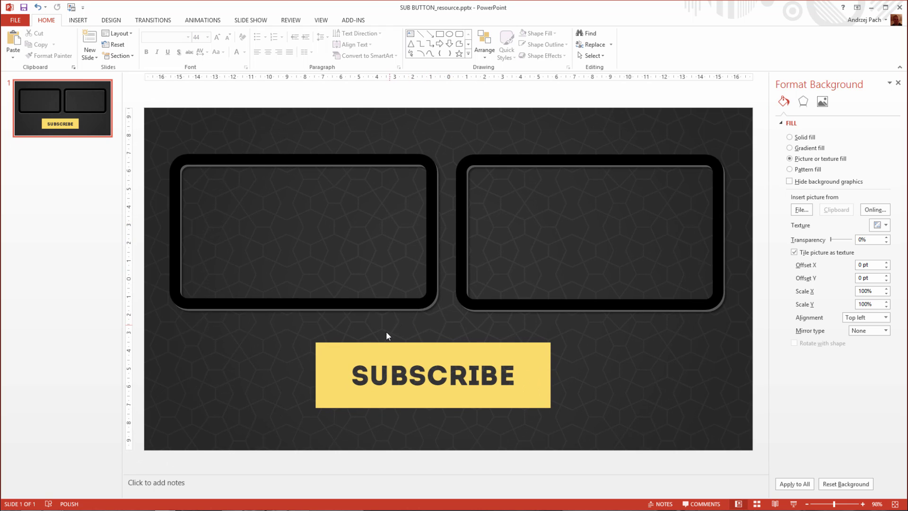
Tighten SUBSCRIBE's letter spacing, enlarge it to 48 pt, and recentre it on the button
{"action": "left_click", "coordinate": [403, 348]}
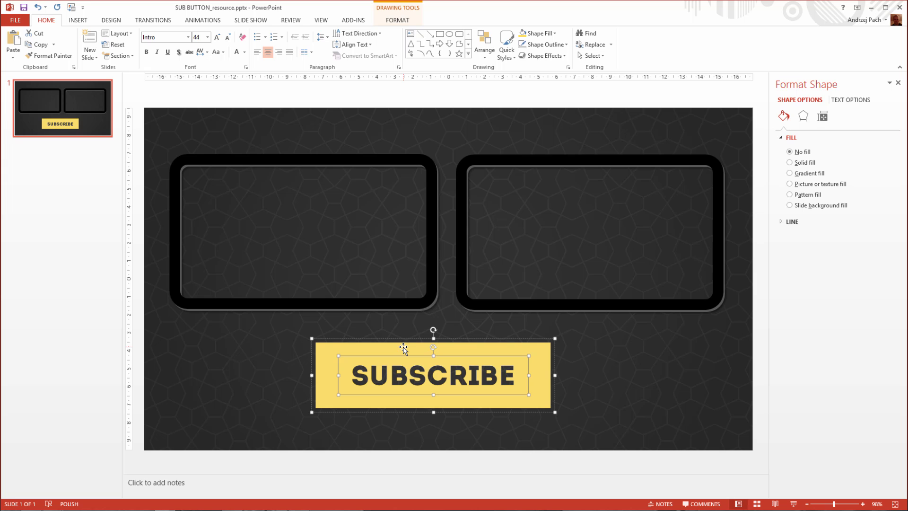
{"action": "left_click", "coordinate": [217, 56]}
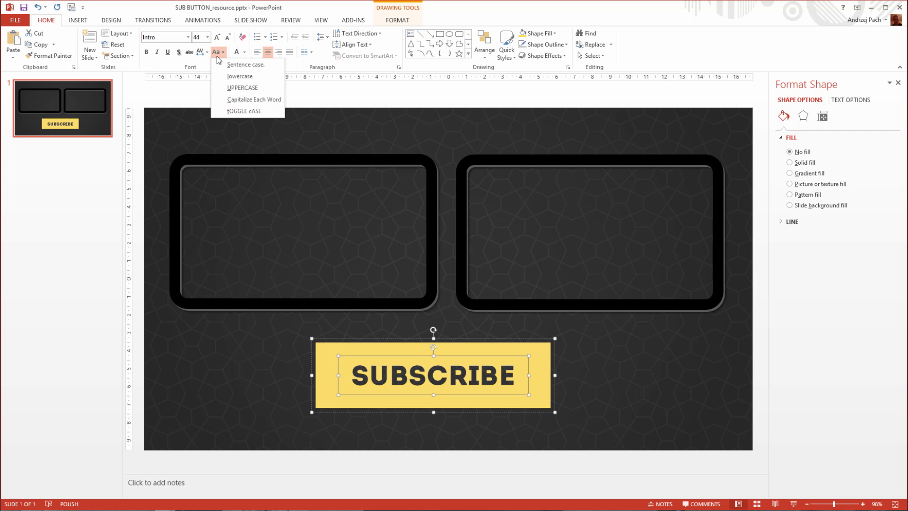
{"action": "left_click", "coordinate": [228, 71]}
{"action": "left_click", "coordinate": [204, 56]}
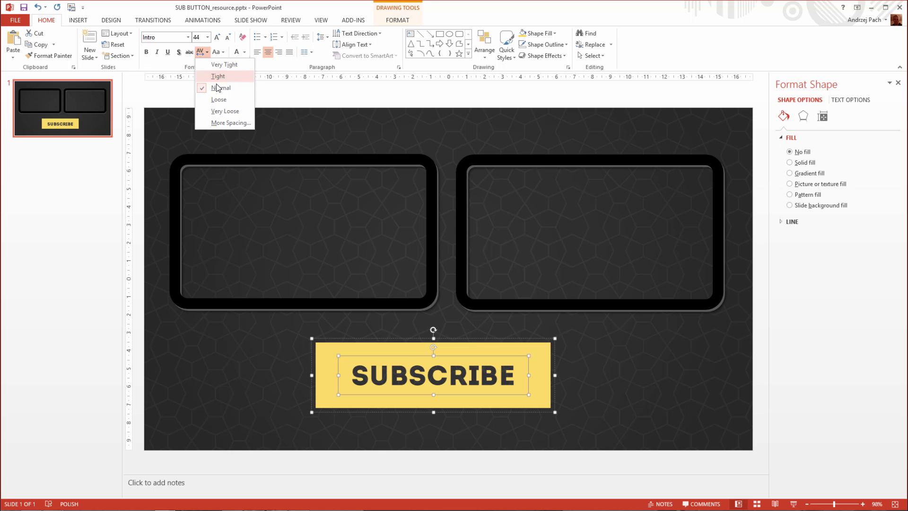
{"action": "left_click", "coordinate": [220, 73]}
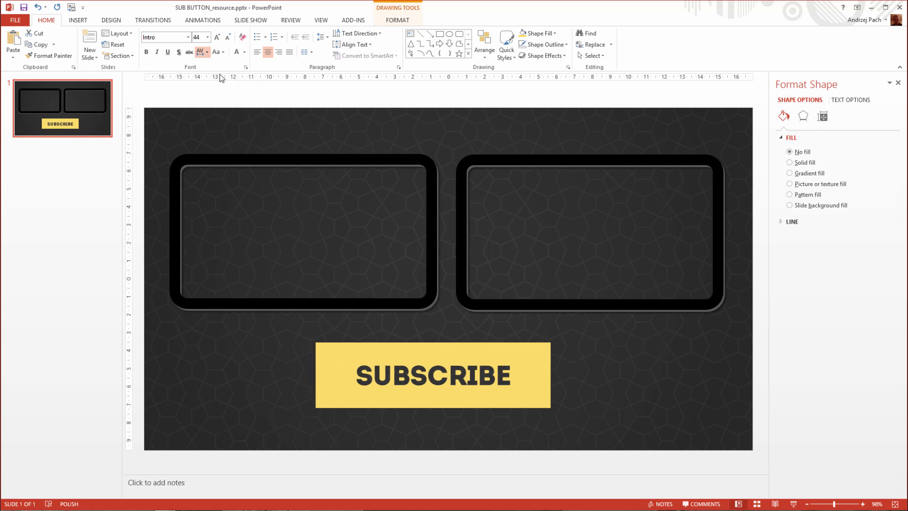
{"action": "left_click", "coordinate": [217, 36]}
{"action": "left_click", "coordinate": [217, 36]}
{"action": "left_click", "coordinate": [228, 37]}
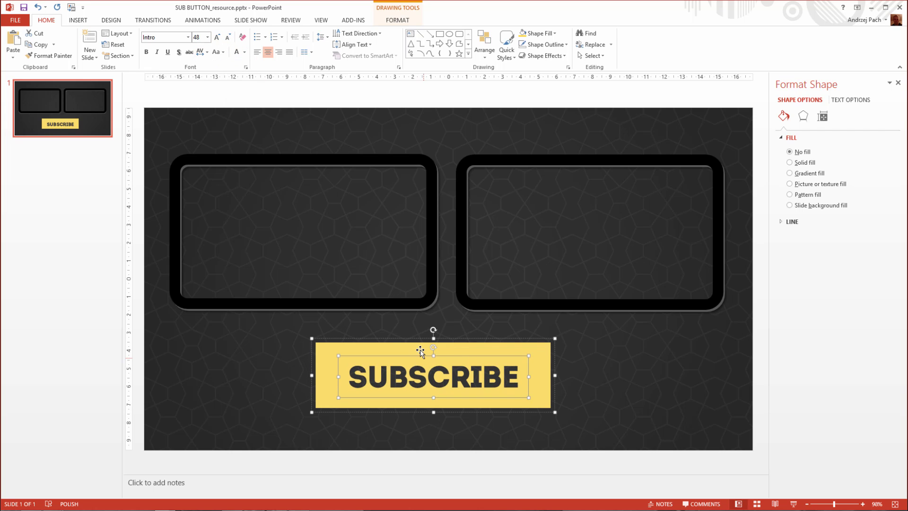
{"action": "left_click_drag", "start_coordinate": [420, 356], "coordinate": [420, 355]}
{"action": "left_click", "coordinate": [671, 387]}
{"action": "scroll", "coordinate": [671, 387], "scroll_direction": "down", "scroll_amount": 3}
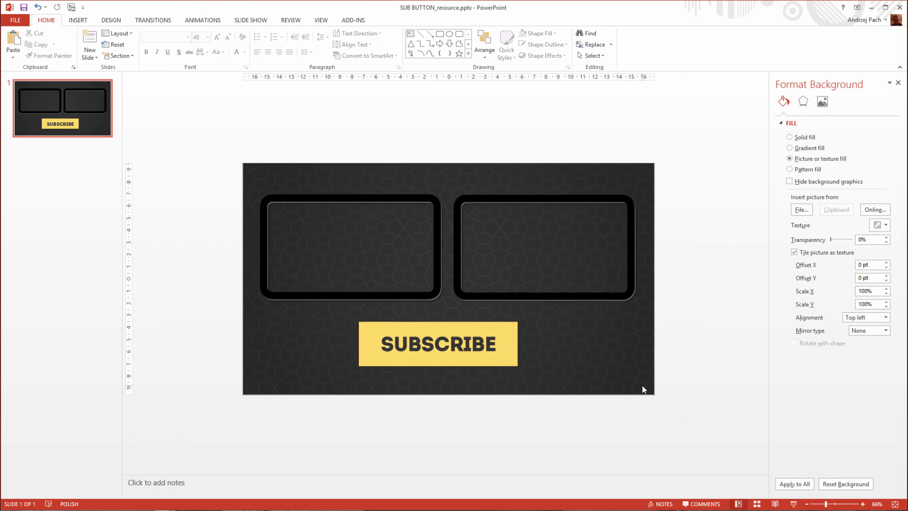
{"action": "mouse_move", "coordinate": [310, 309]}
{"action": "left_mouse_down"}
{"action": "mouse_move", "coordinate": [553, 398]}
{"action": "mouse_move", "coordinate": [528, 370]}
{"action": "left_mouse_up"}
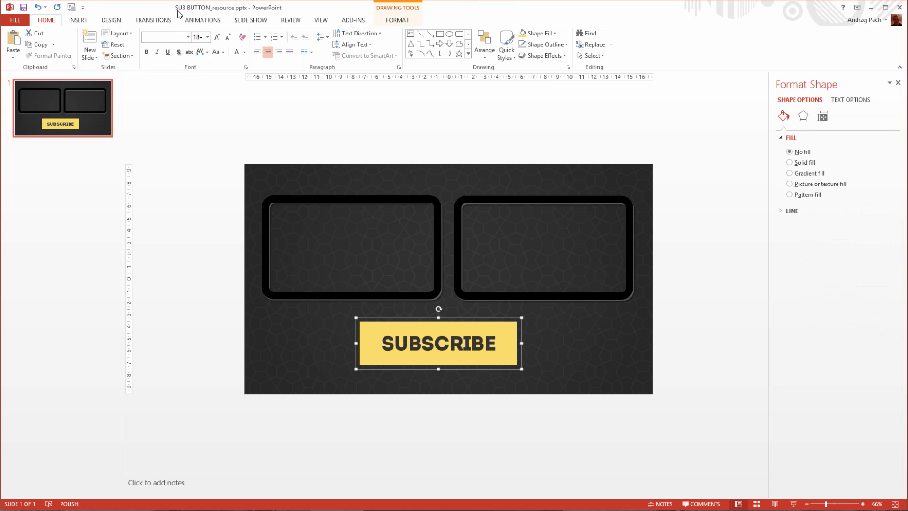
{"action": "left_click", "coordinate": [312, 112]}
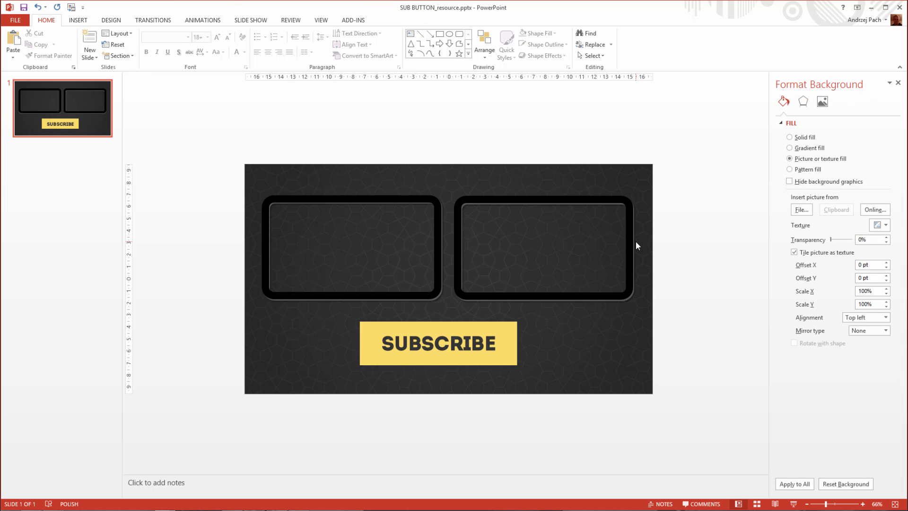